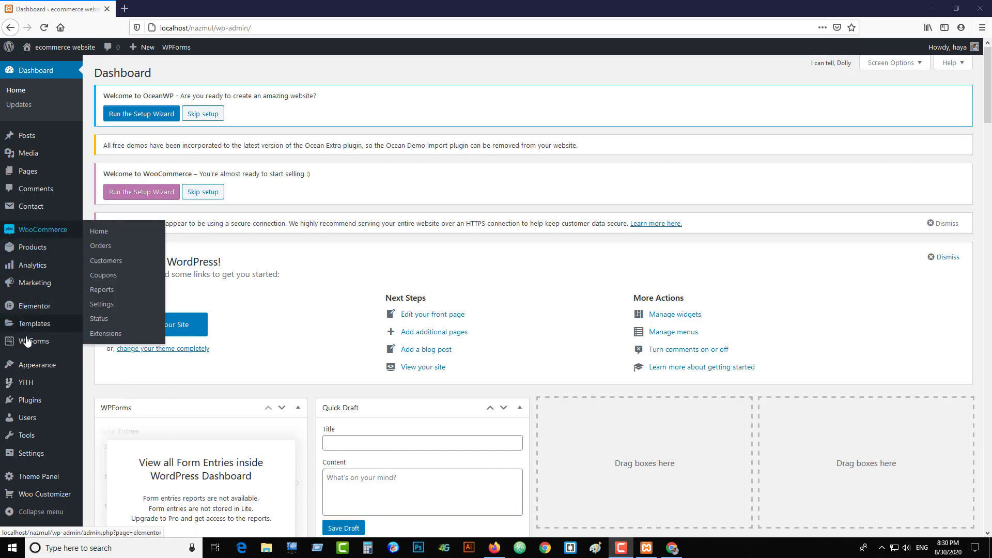
Open the theme customizer from the dashboard and restore the more recent autosave of the changes
{"action": "mouse_move", "coordinate": [44, 371]}
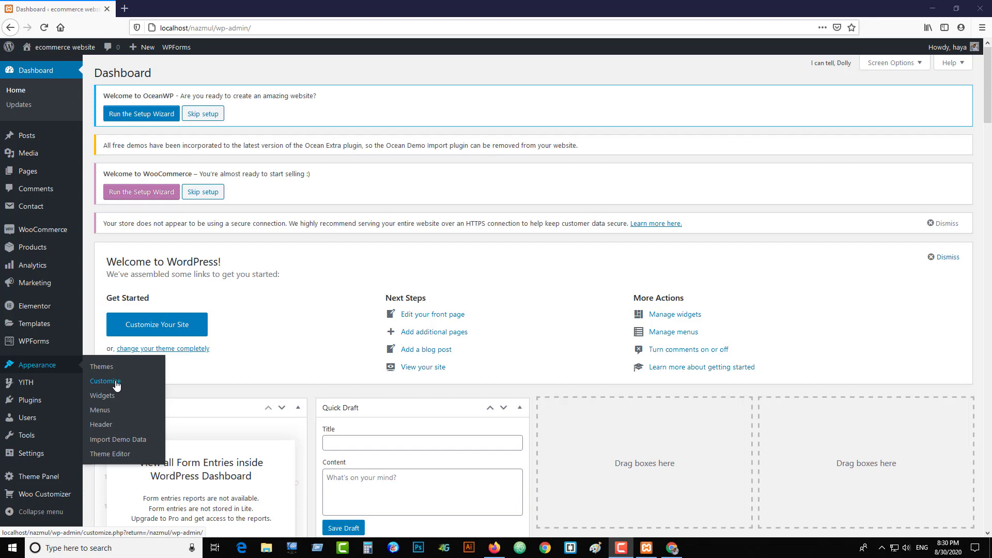
{"action": "left_click", "coordinate": [116, 384]}
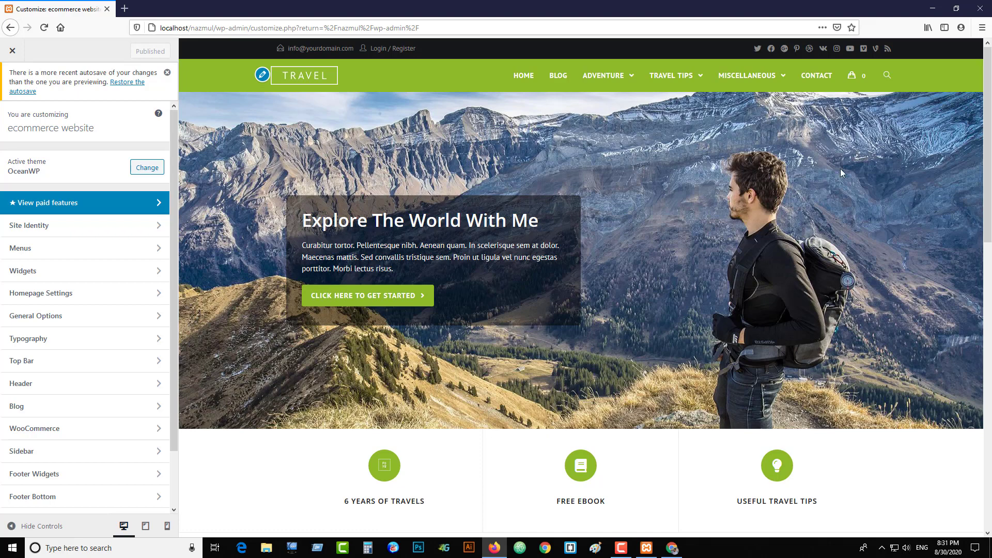
{"action": "scroll", "coordinate": [867, 219], "scroll_direction": "down", "scroll_amount": 12}
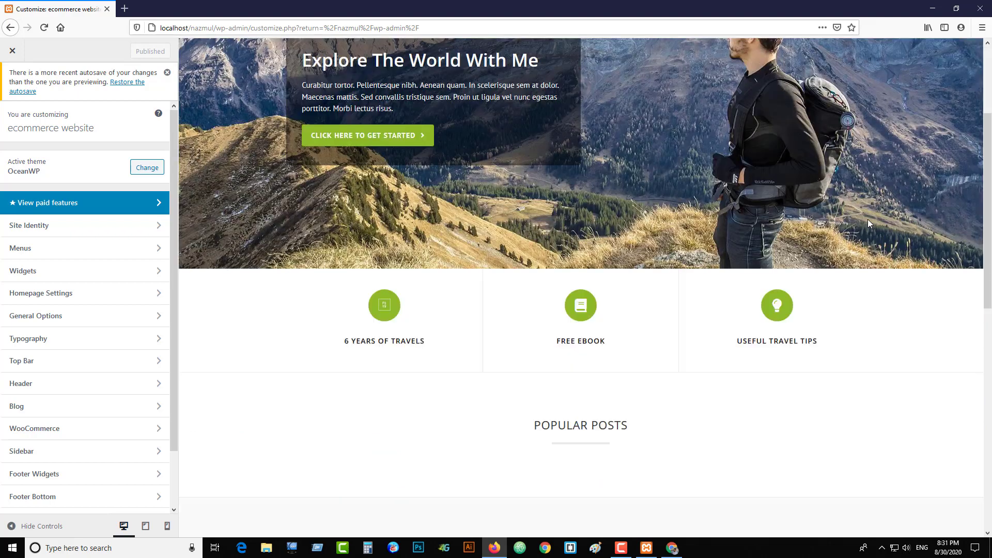
{"action": "scroll", "coordinate": [867, 219], "scroll_direction": "up", "scroll_amount": 12}
{"action": "scroll", "coordinate": [867, 219], "scroll_direction": "down", "scroll_amount": 1}
{"action": "scroll", "coordinate": [867, 219], "scroll_direction": "down", "scroll_amount": 12}
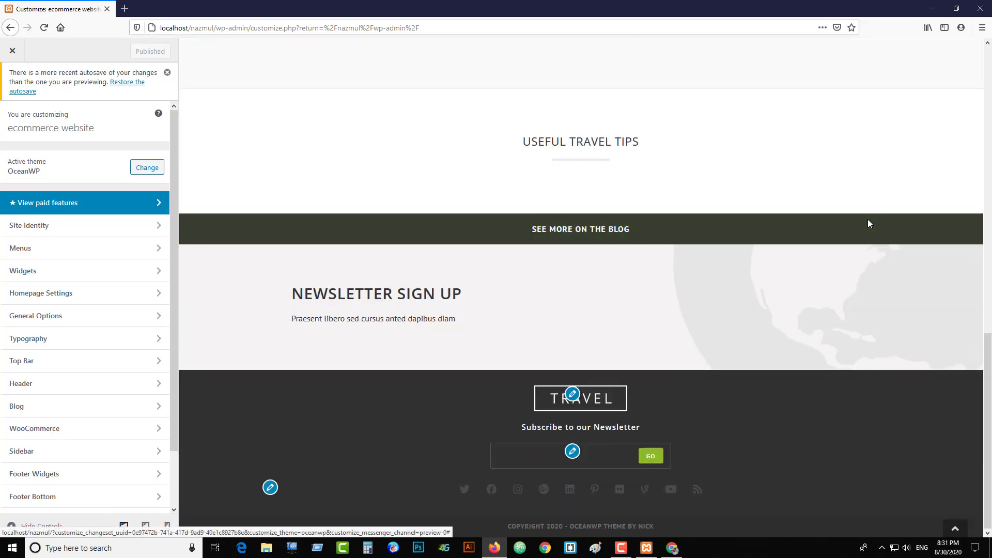
{"action": "scroll", "coordinate": [867, 219], "scroll_direction": "up", "scroll_amount": 13}
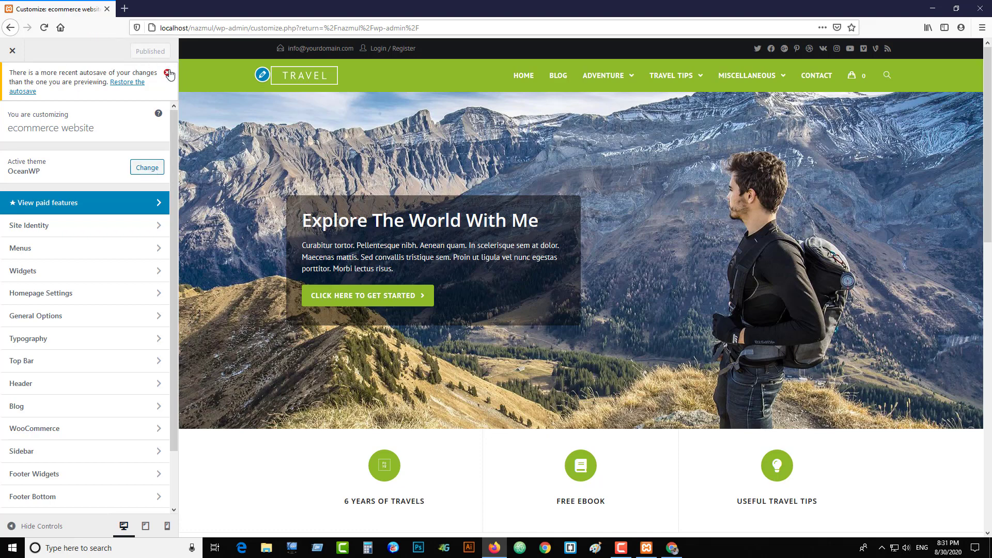
{"action": "left_click", "coordinate": [134, 86]}
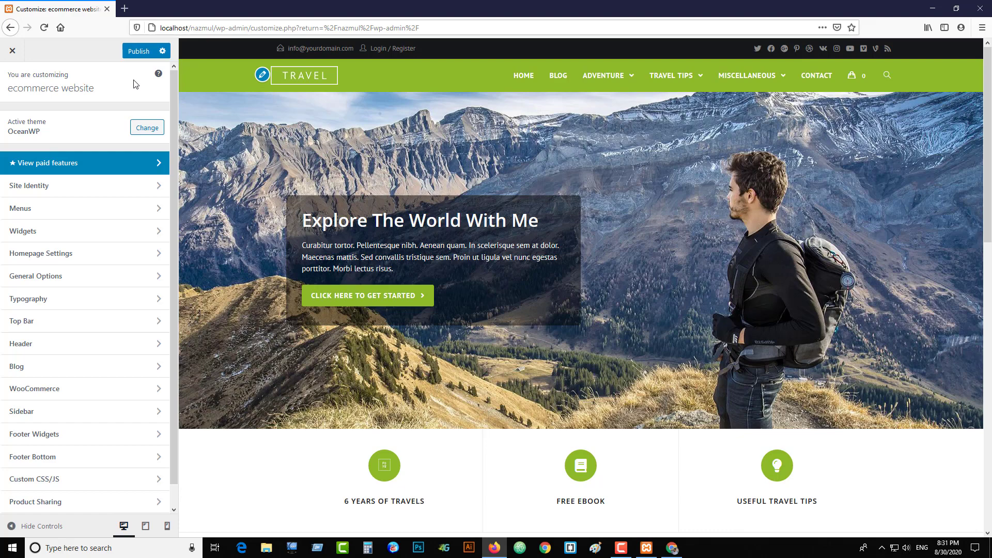
Review the list of paid theme features in the customizer and return to the main customizer options
{"action": "left_click", "coordinate": [90, 164]}
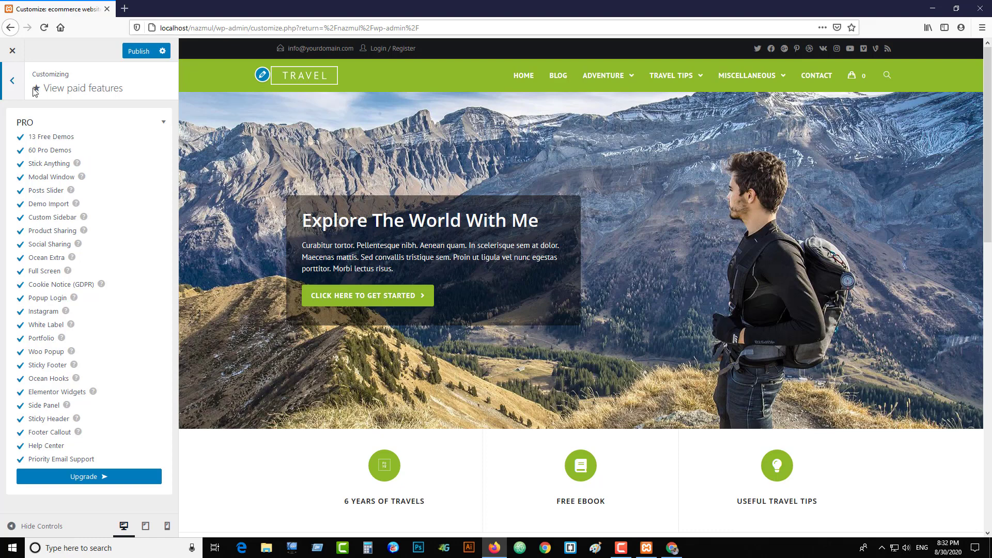
{"action": "left_click", "coordinate": [167, 126]}
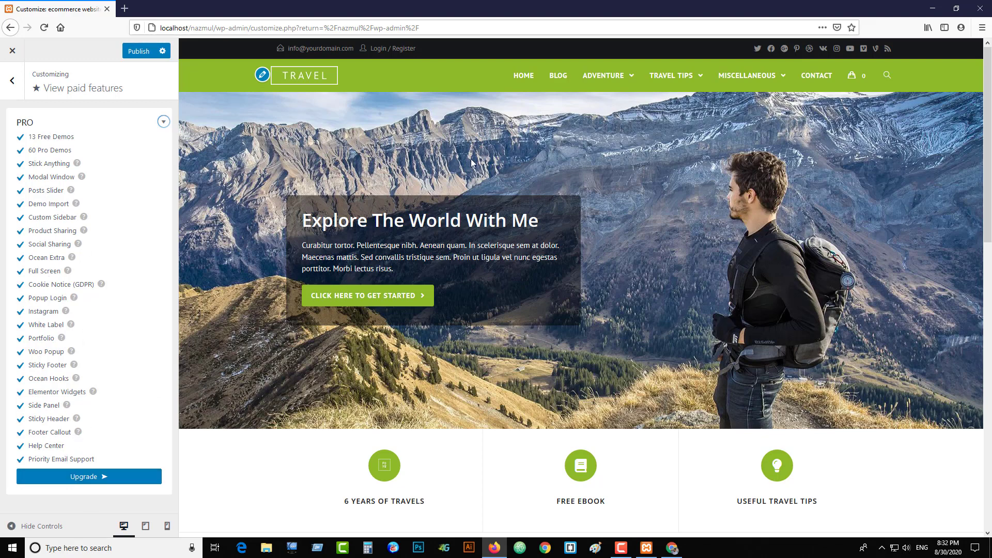
{"action": "left_click", "coordinate": [14, 83]}
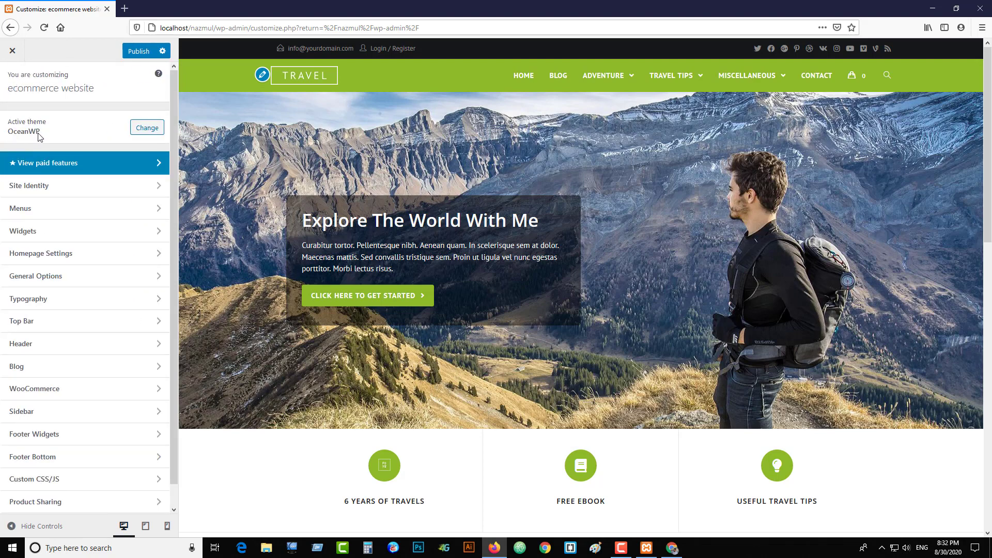
Change the site title in the Site Identity settings to "travel blog"
{"action": "left_click", "coordinate": [50, 189]}
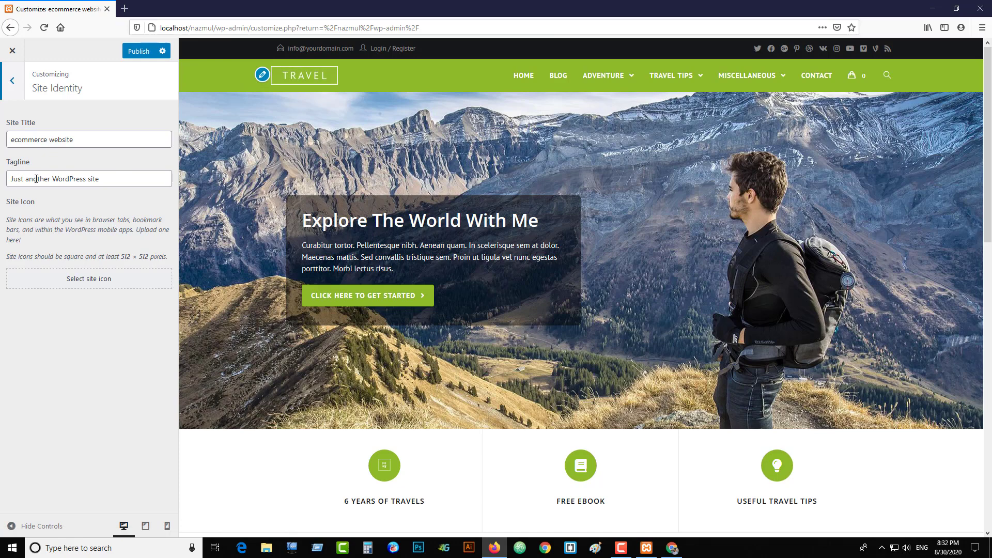
{"action": "scroll", "coordinate": [570, 319], "scroll_direction": "down", "scroll_amount": 15}
{"action": "left_click", "coordinate": [85, 139]}
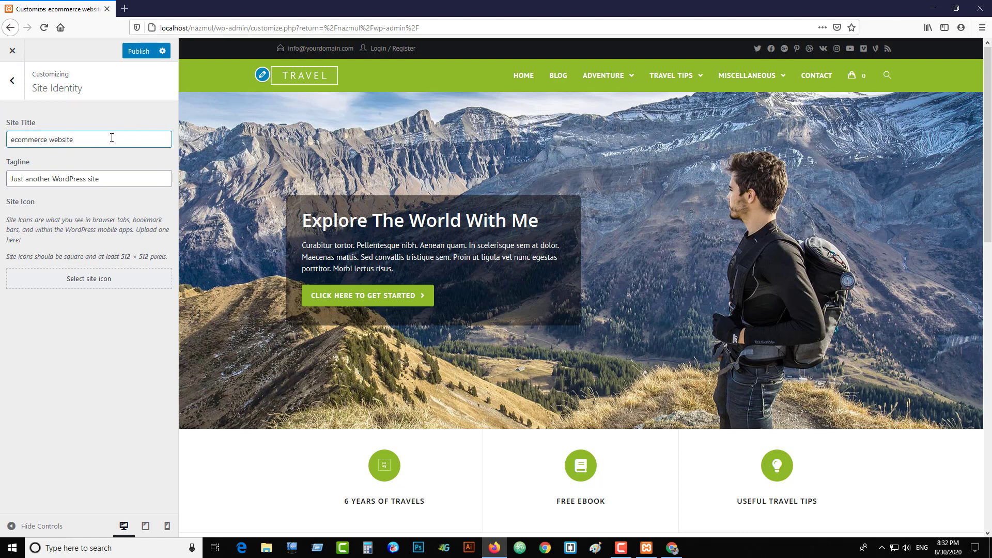
{"action": "left_click_drag", "start_coordinate": [86, 138], "coordinate": [7, 139]}
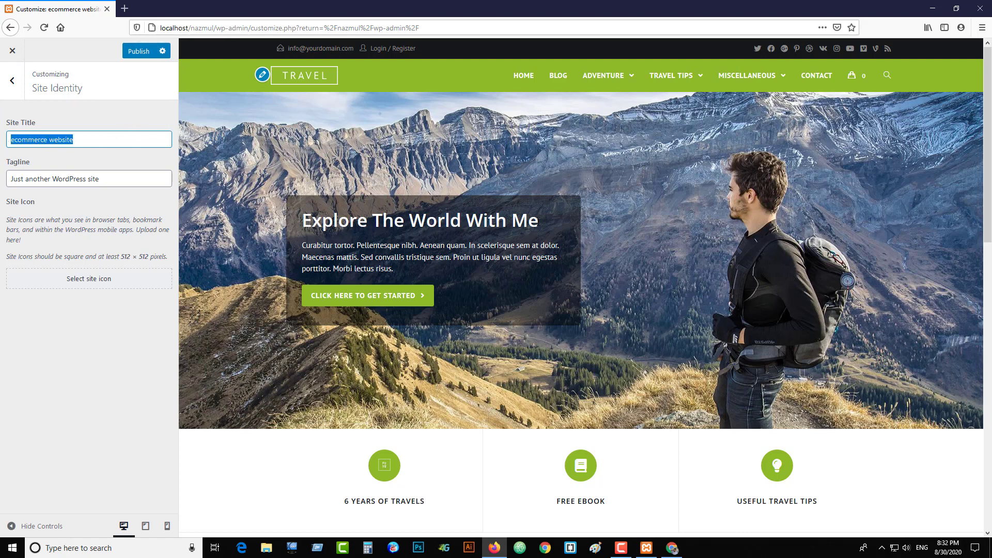
{"action": "type", "text": "t"}
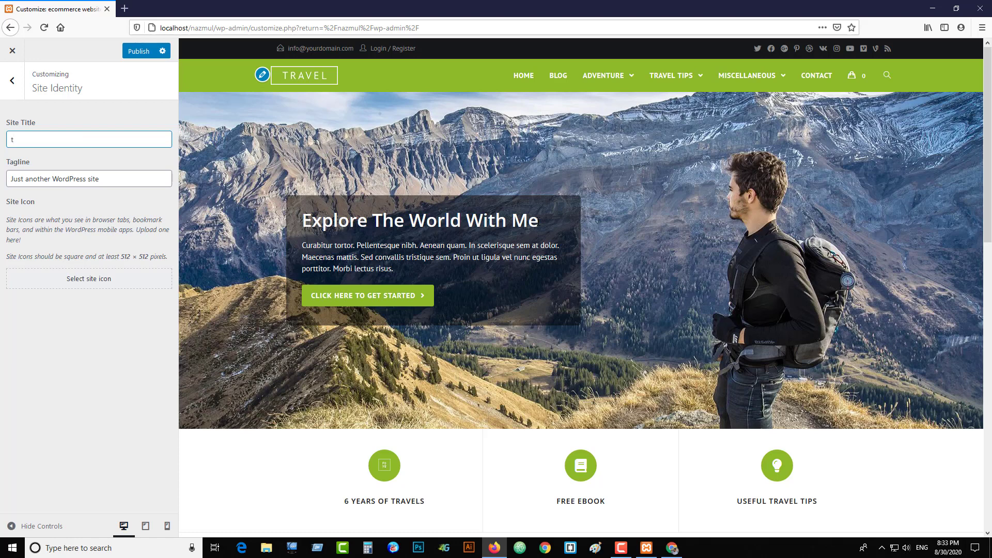
{"action": "type", "text": "ravel blog"}
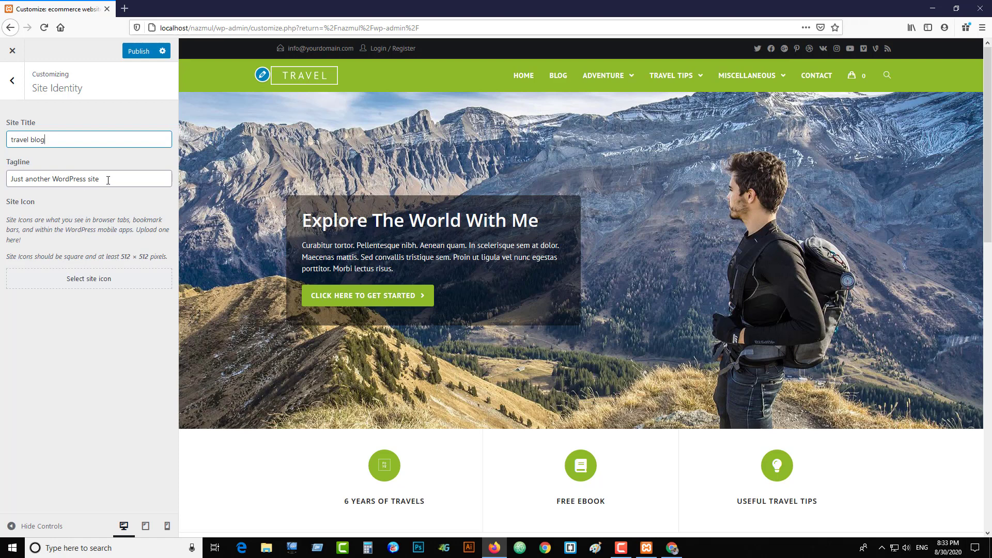
Replace the site tagline with "A unique website for traveling"
{"action": "left_click_drag", "start_coordinate": [108, 180], "coordinate": [11, 179]}
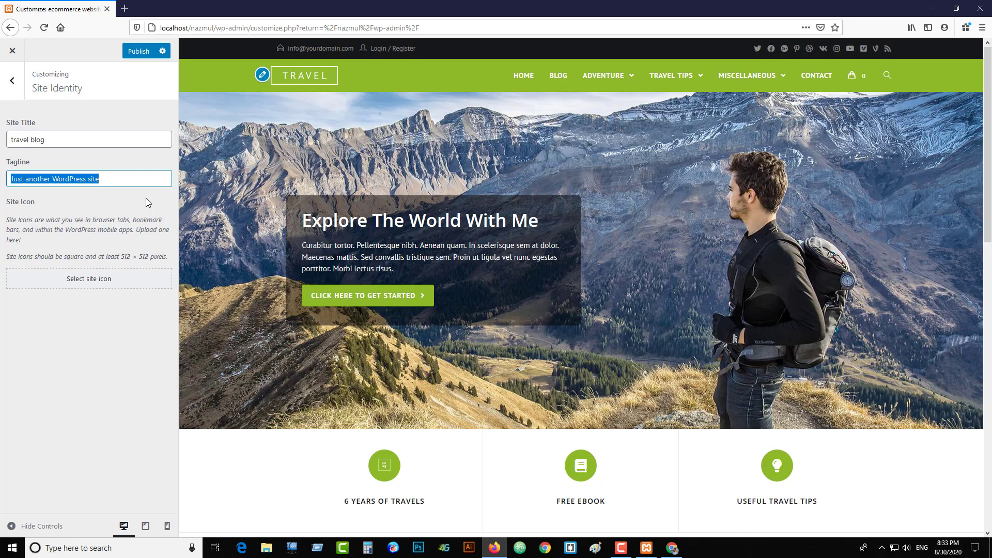
{"action": "type", "text": "A uniq"}
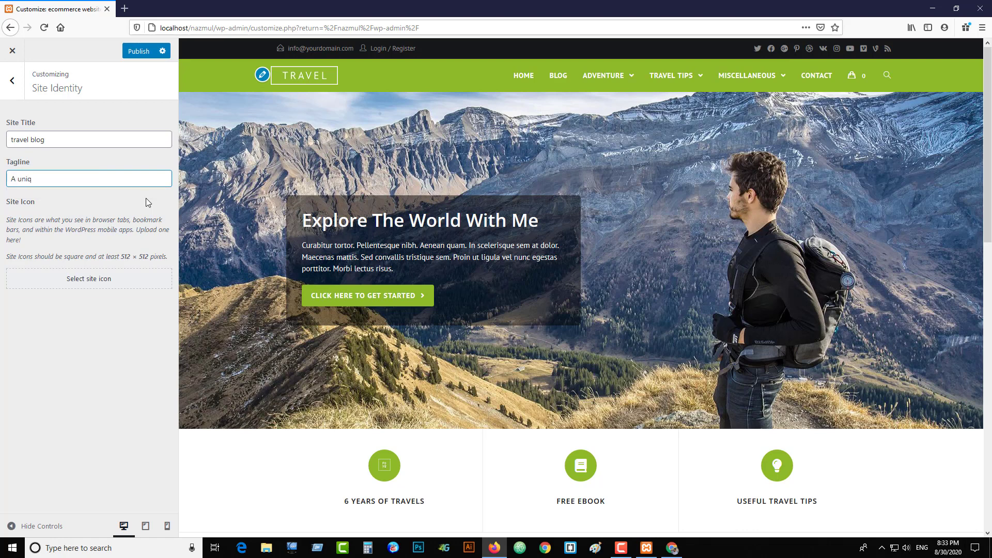
{"action": "type", "text": "ue website for travelo"}
{"action": "type", "text": "ng"}
{"action": "key", "text": "BackSpace"}
{"action": "key", "text": "BackSpace"}
{"action": "key", "text": "BackSpace"}
{"action": "key", "text": "BackSpace"}
{"action": "key", "text": "BackSpace"}
{"action": "type", "text": "eling"}
Upload maxresdefault.jpg from the Desktop folder to the media library as the image for the site icon
{"action": "left_click", "coordinate": [81, 281]}
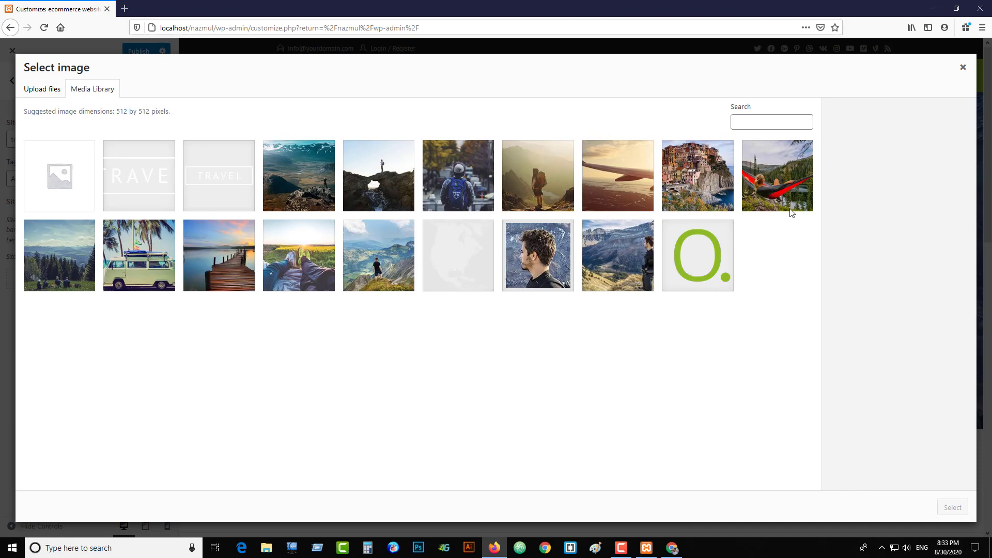
{"action": "left_click", "coordinate": [50, 96]}
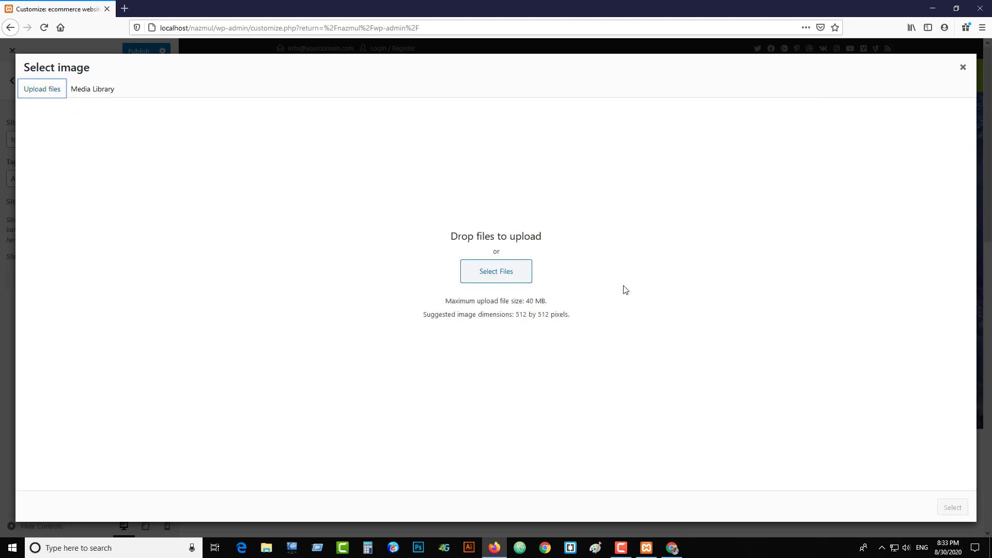
{"action": "left_click", "coordinate": [86, 92]}
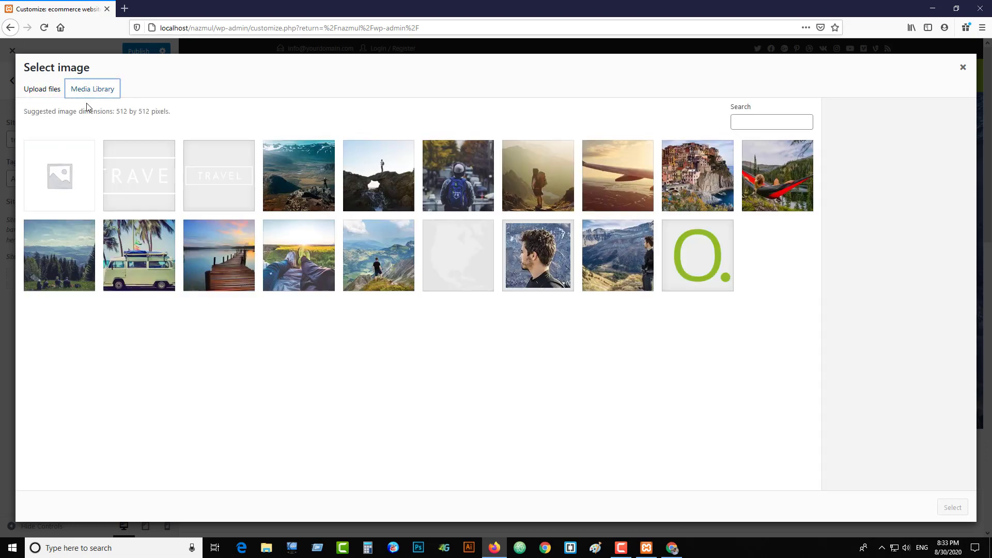
{"action": "left_click", "coordinate": [43, 90]}
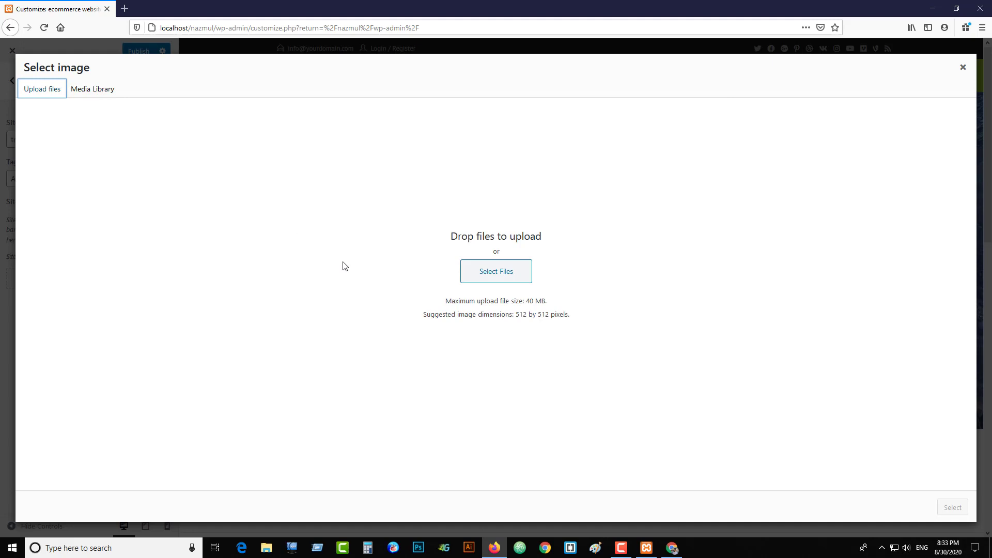
{"action": "left_click", "coordinate": [495, 280]}
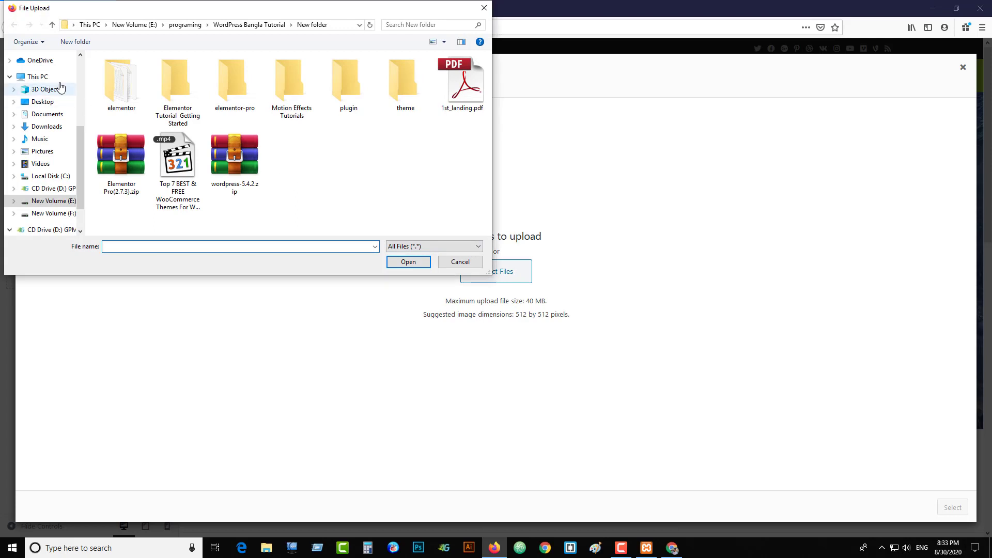
{"action": "scroll", "coordinate": [47, 83], "scroll_direction": "up", "scroll_amount": 4}
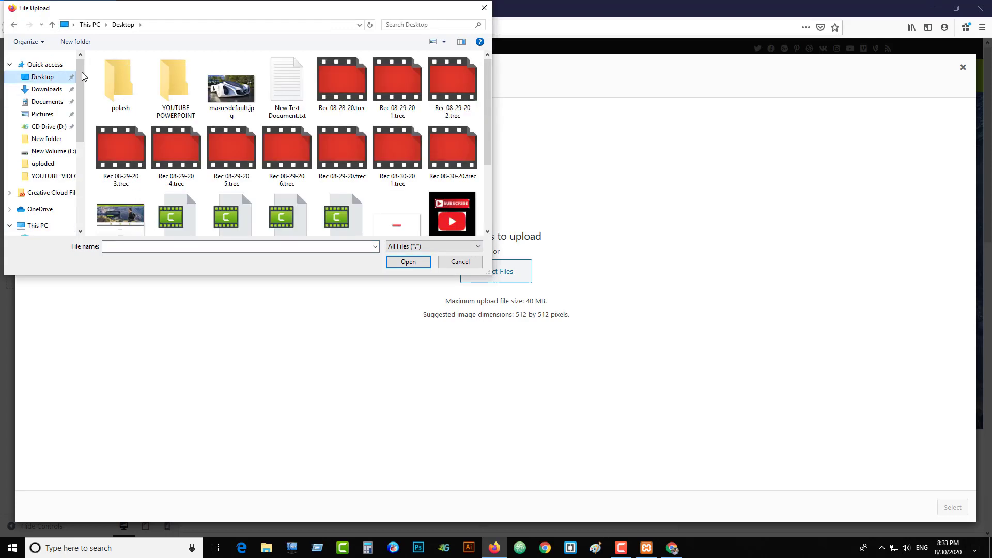
{"action": "left_click", "coordinate": [238, 89]}
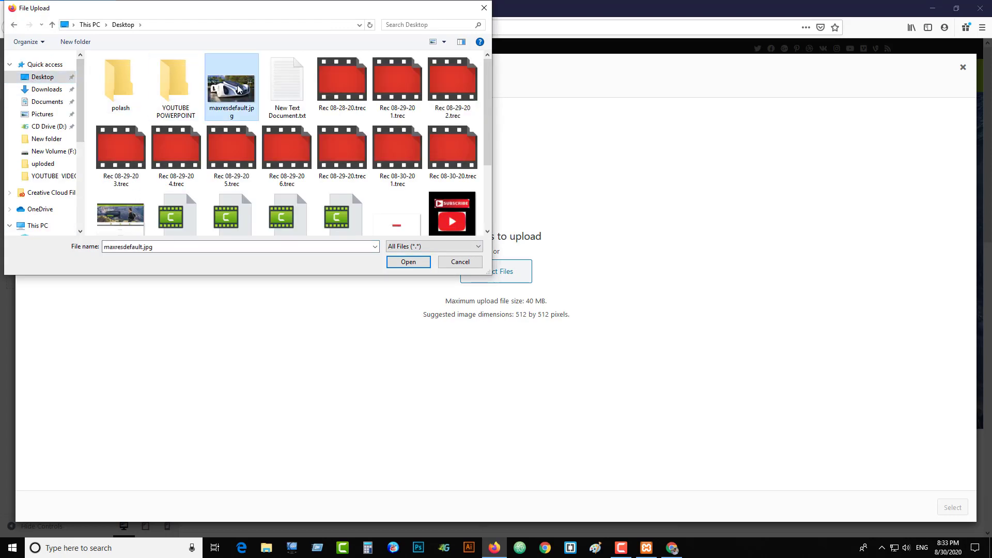
{"action": "left_click", "coordinate": [409, 261]}
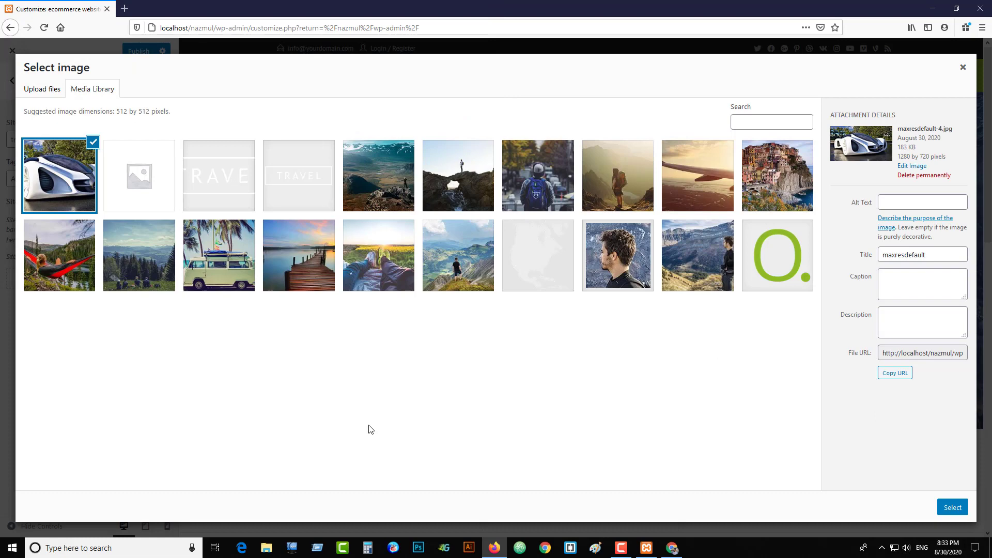
Set the uploaded car image as the site icon with the suggested square crop, and publish the site identity changes
{"action": "left_click", "coordinate": [953, 510]}
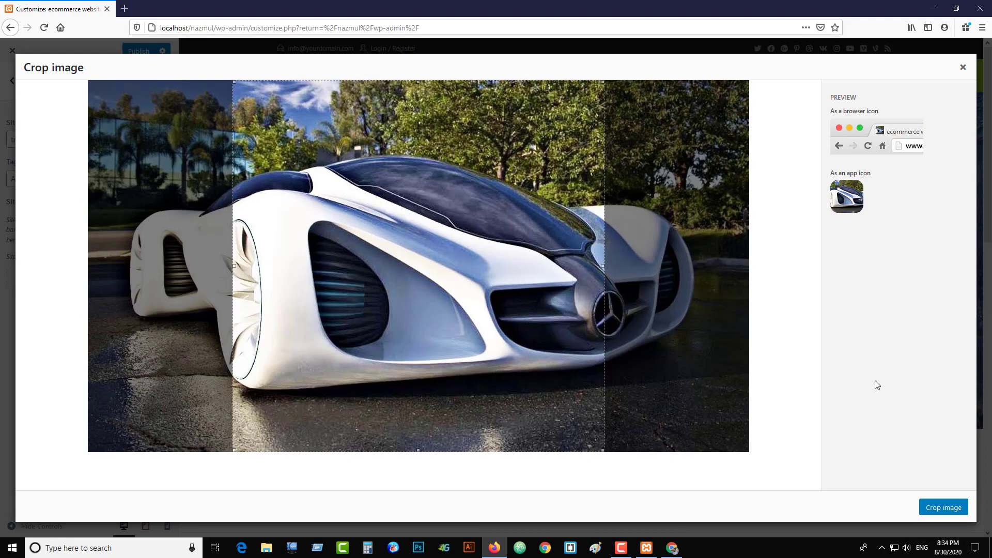
{"action": "left_click", "coordinate": [940, 507]}
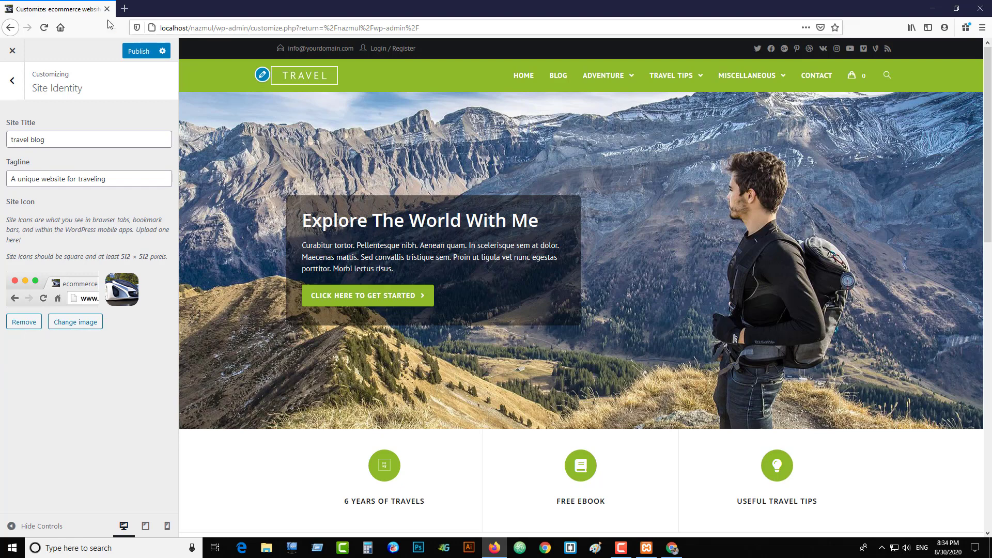
{"action": "left_click", "coordinate": [138, 52]}
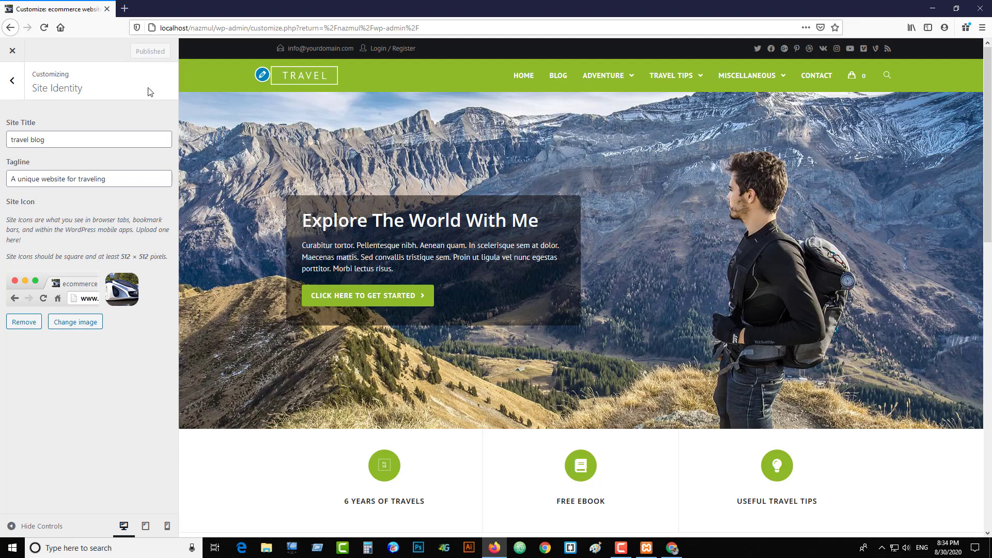
Return to the dashboard, open the live site in a new browser tab and look over its homepage
{"action": "left_click", "coordinate": [10, 27]}
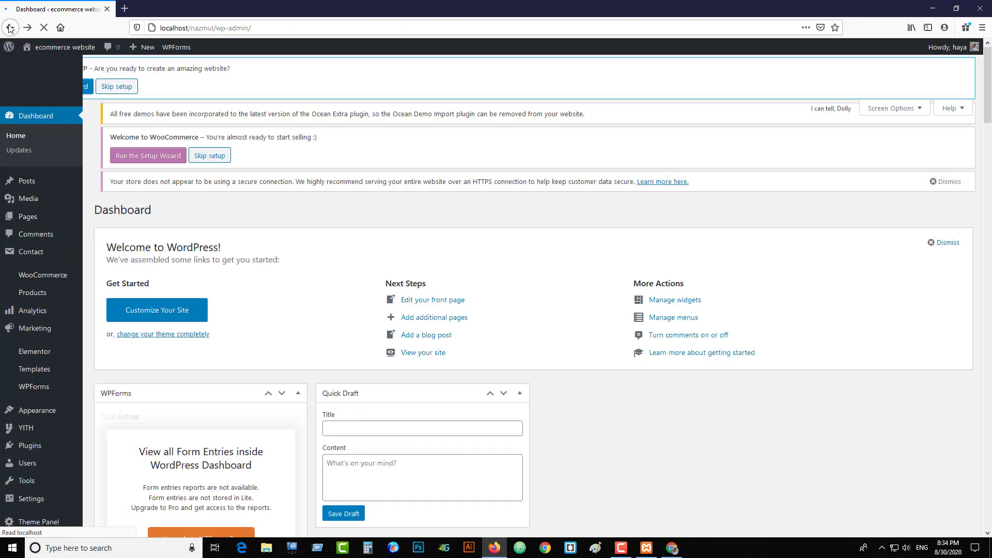
{"action": "mouse_move", "coordinate": [52, 52]}
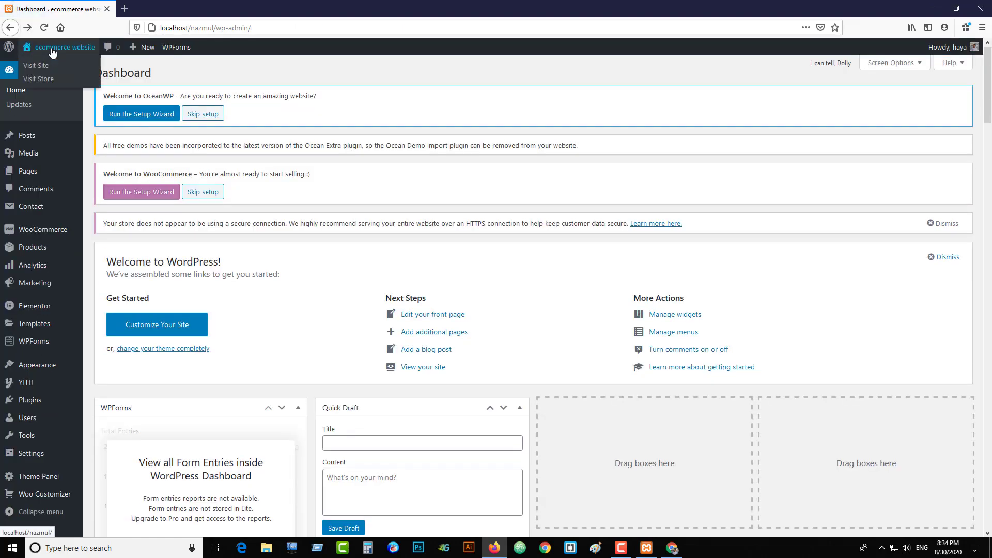
{"action": "right_click", "coordinate": [44, 66]}
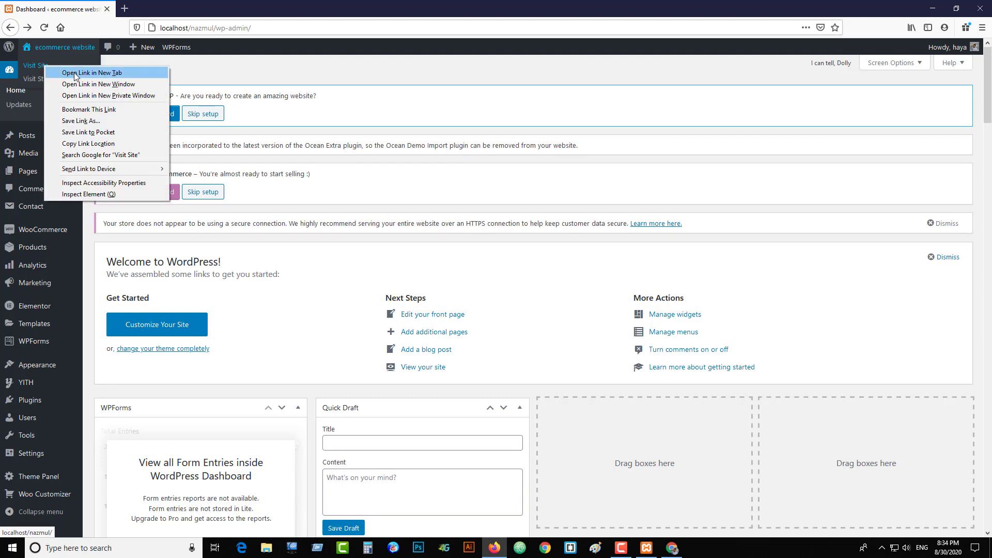
{"action": "left_click", "coordinate": [78, 73]}
{"action": "left_click", "coordinate": [193, 13]}
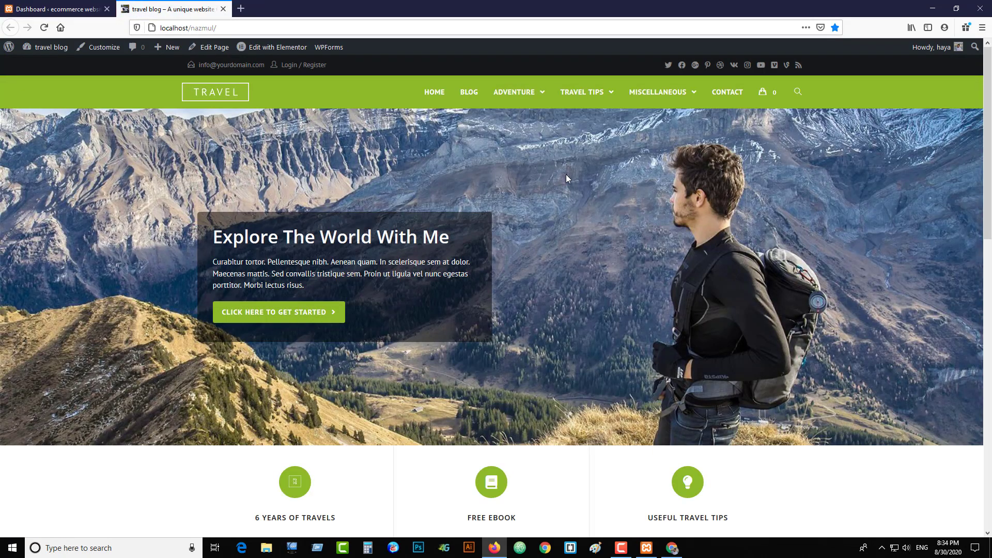
{"action": "mouse_move", "coordinate": [51, 52]}
{"action": "scroll", "coordinate": [699, 269], "scroll_direction": "down", "scroll_amount": 8}
{"action": "scroll", "coordinate": [698, 270], "scroll_direction": "down", "scroll_amount": 5}
{"action": "scroll", "coordinate": [697, 272], "scroll_direction": "up", "scroll_amount": 13}
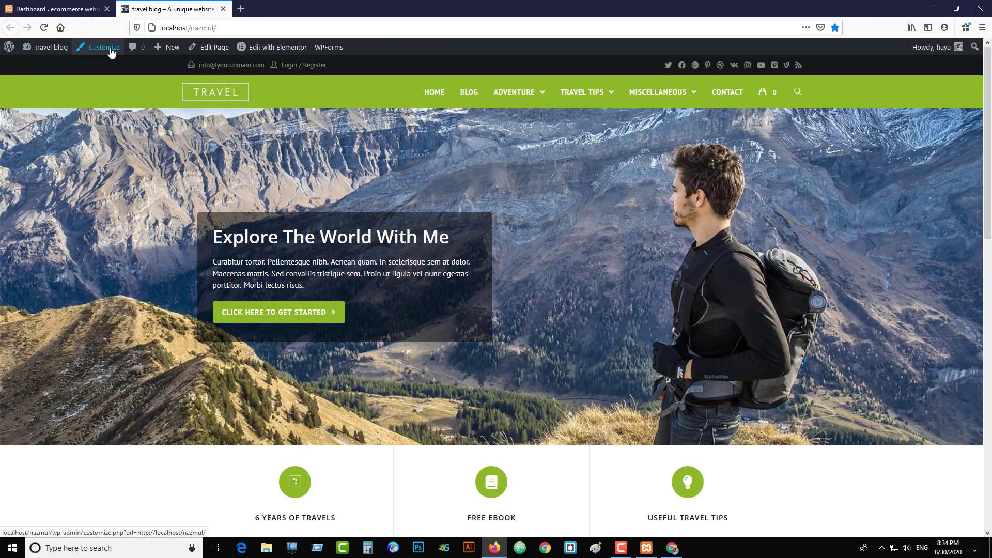
Return to the WordPress dashboard and open the theme customizer in a new browser tab
{"action": "left_click", "coordinate": [79, 5]}
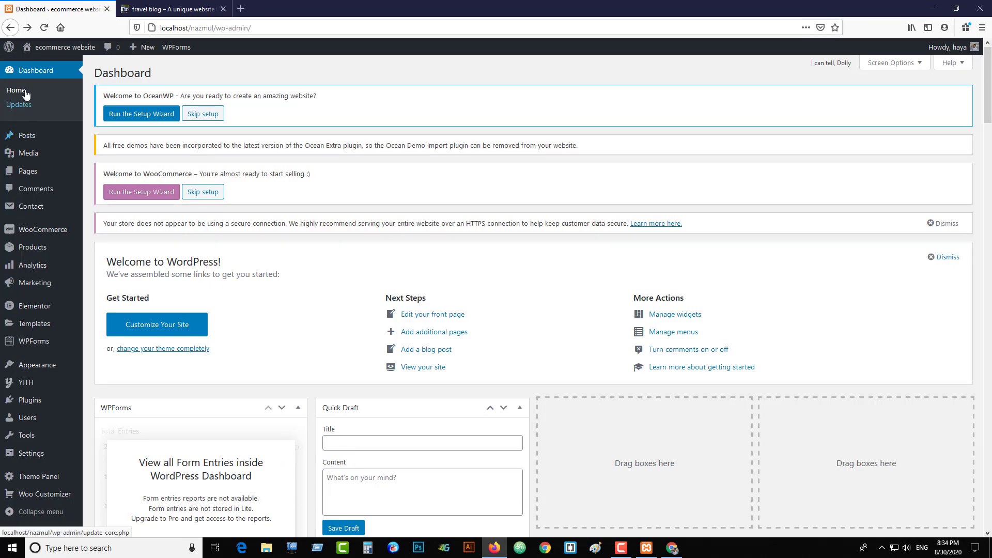
{"action": "mouse_move", "coordinate": [47, 366]}
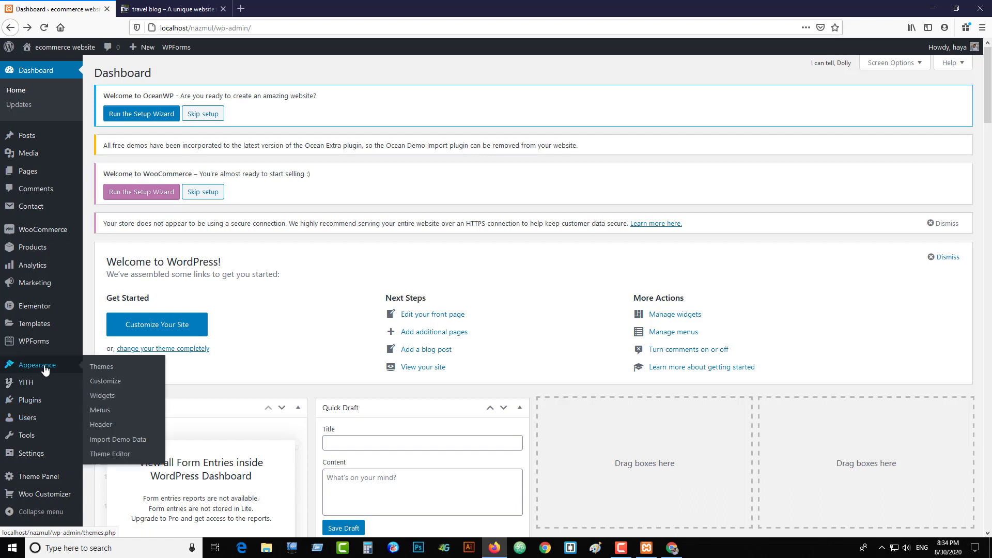
{"action": "right_click", "coordinate": [111, 382]}
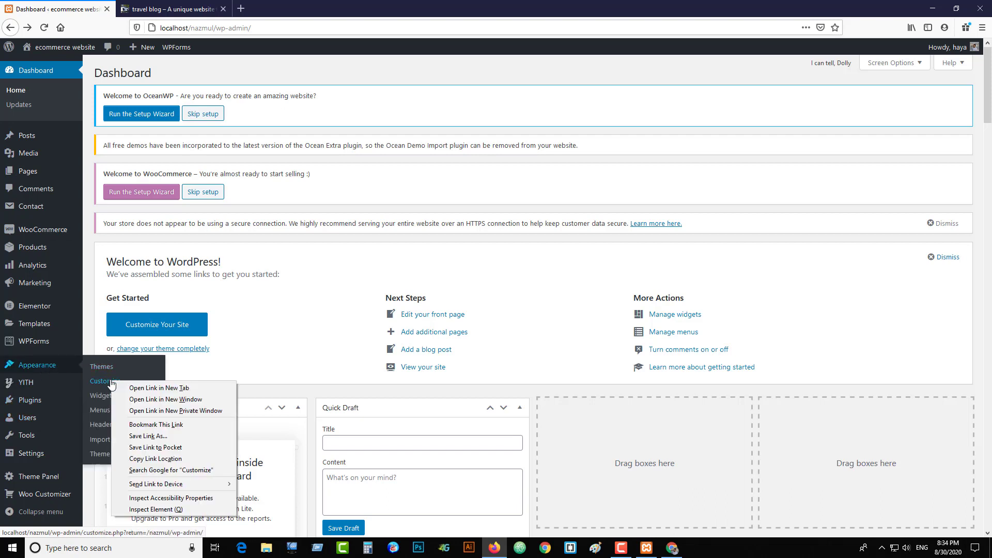
{"action": "left_click", "coordinate": [170, 387]}
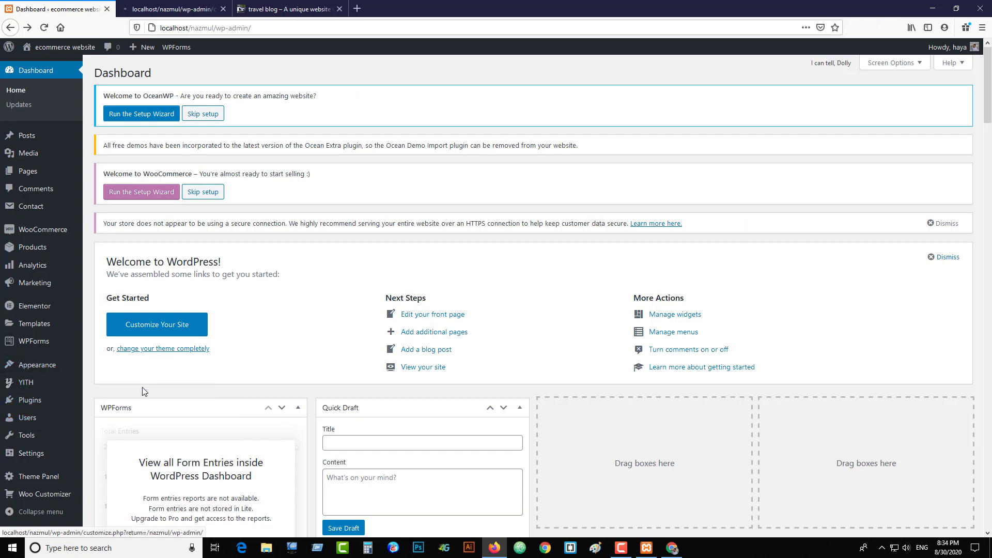
{"action": "left_click", "coordinate": [174, 7]}
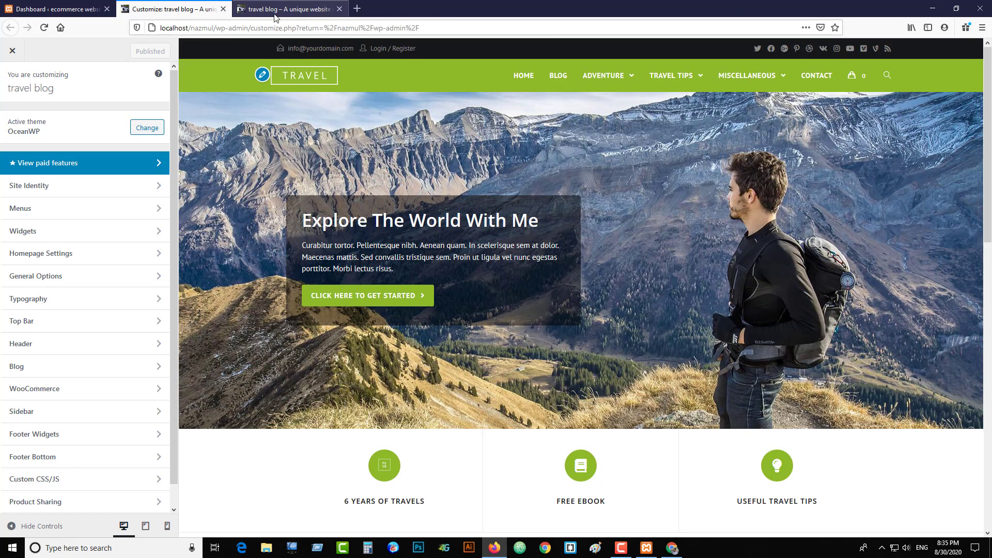
Review the site title and tagline in the Site Identity settings and compare them with the live site's browser tab title
{"action": "left_click", "coordinate": [58, 189]}
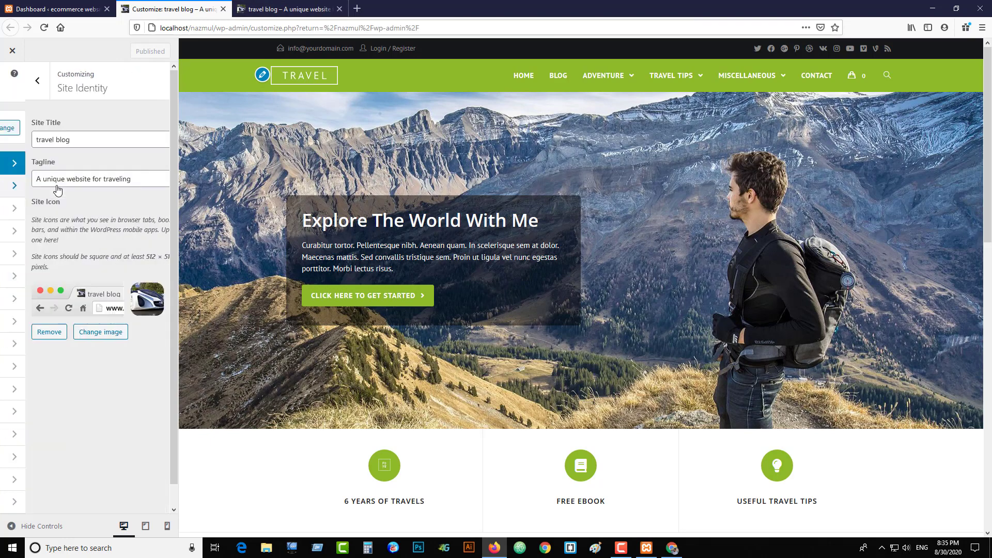
{"action": "left_click", "coordinate": [64, 138]}
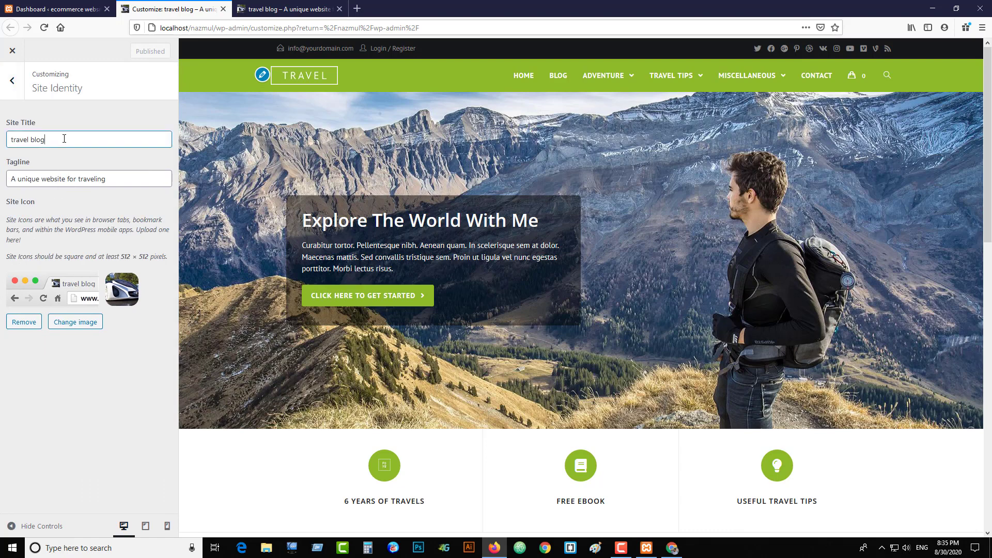
{"action": "left_click_drag", "start_coordinate": [48, 140], "coordinate": [8, 140]}
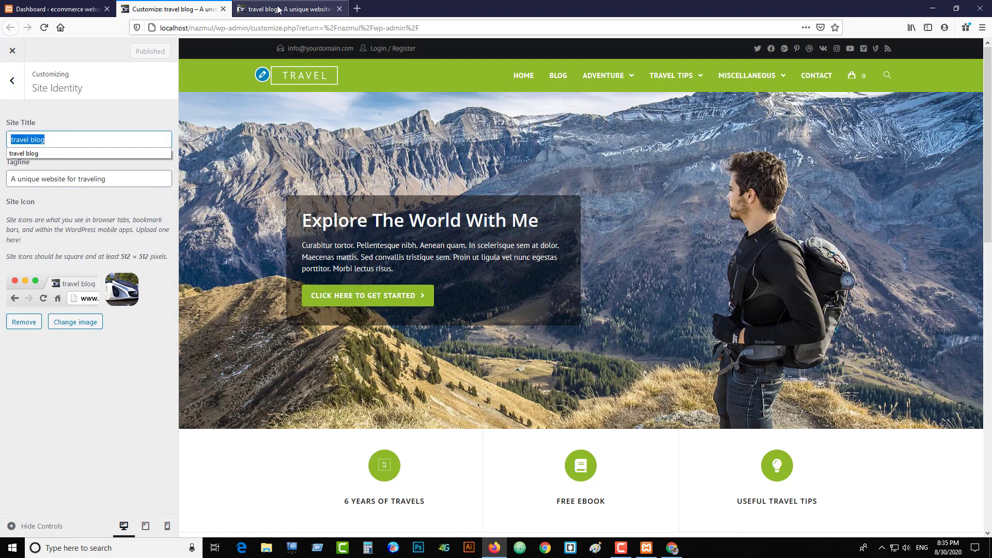
{"action": "left_click", "coordinate": [128, 179]}
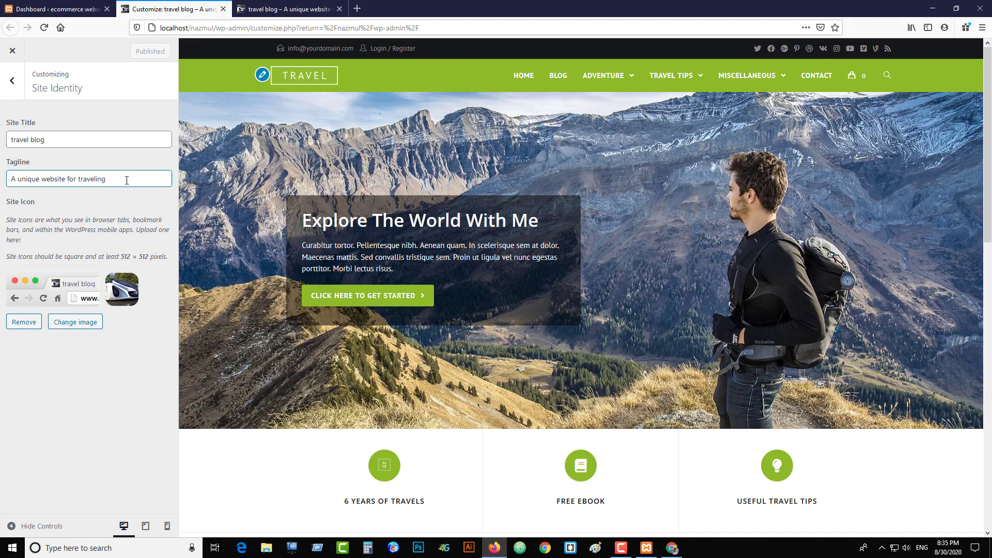
{"action": "left_click_drag", "start_coordinate": [127, 180], "coordinate": [1, 179]}
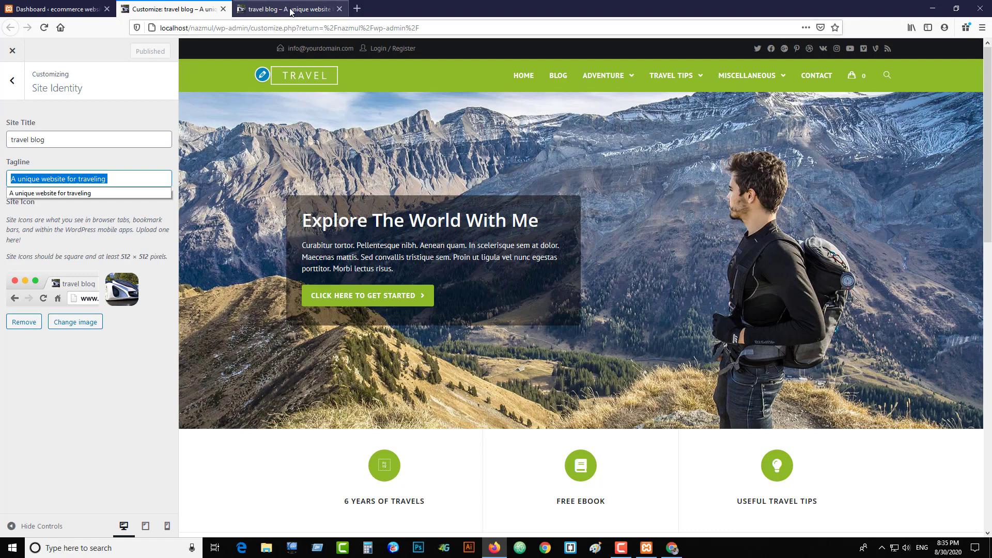
{"action": "left_click", "coordinate": [119, 182]}
{"action": "left_click_drag", "start_coordinate": [115, 179], "coordinate": [8, 178]}
{"action": "left_click", "coordinate": [81, 140]}
{"action": "left_click_drag", "start_coordinate": [81, 140], "coordinate": [5, 141]}
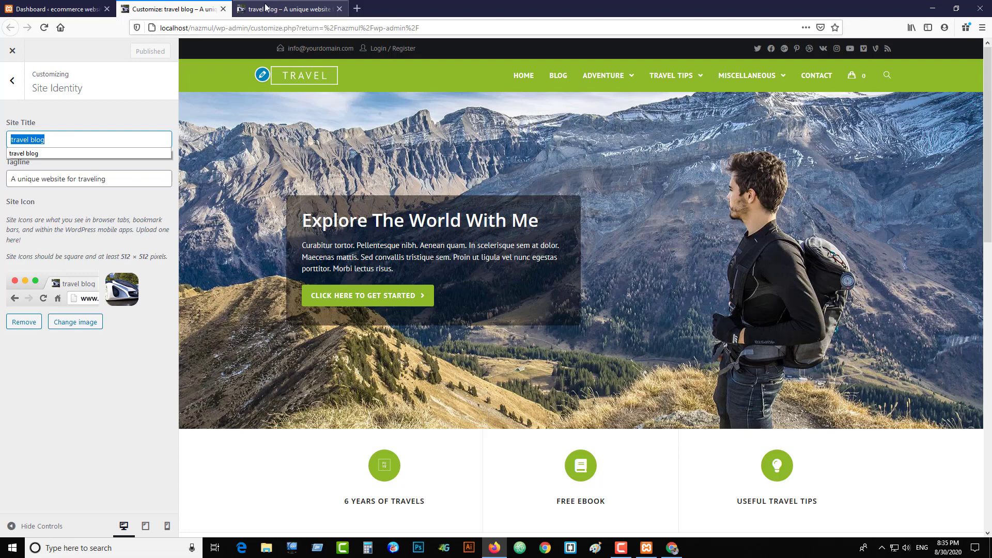
{"action": "left_click", "coordinate": [280, 9]}
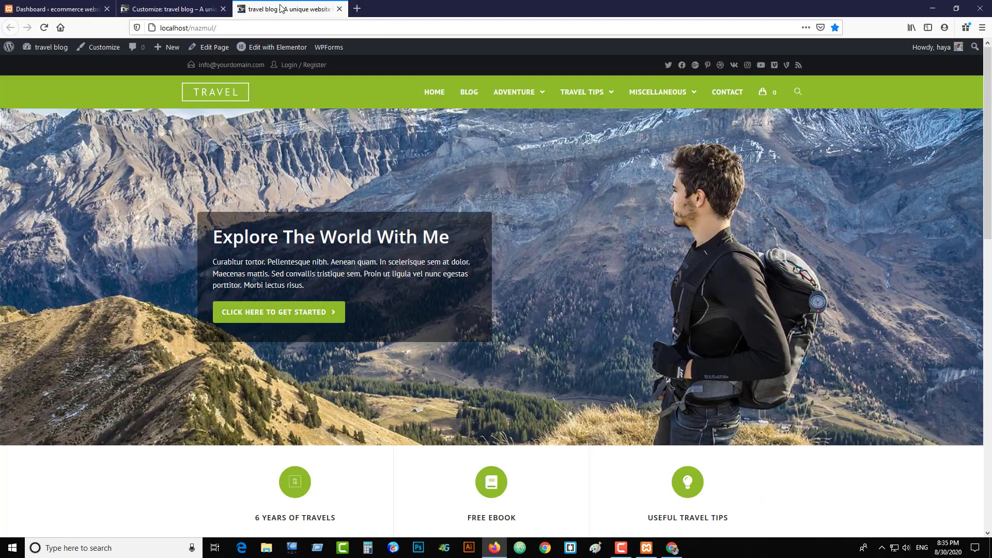
{"action": "left_click", "coordinate": [184, 9]}
{"action": "left_click", "coordinate": [88, 140]}
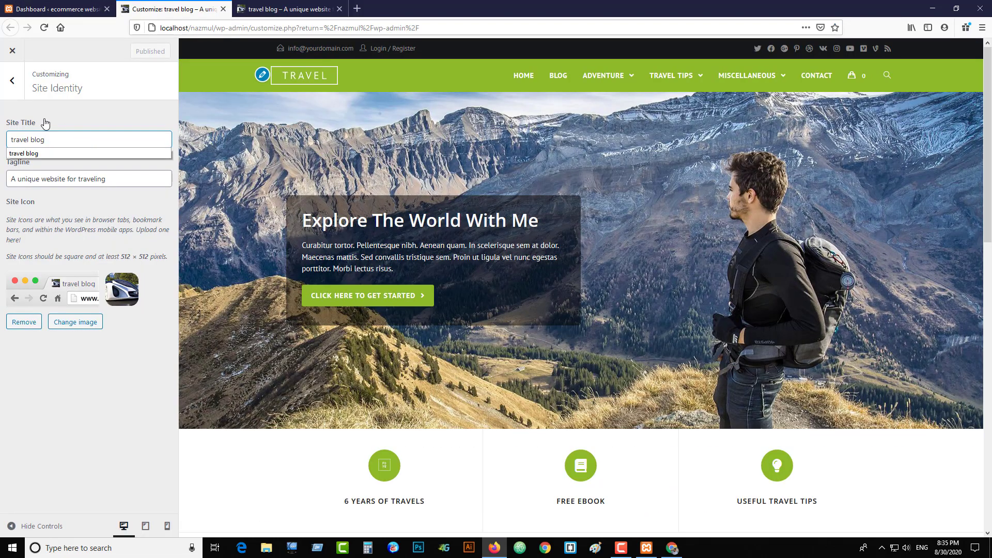
{"action": "left_click", "coordinate": [12, 82]}
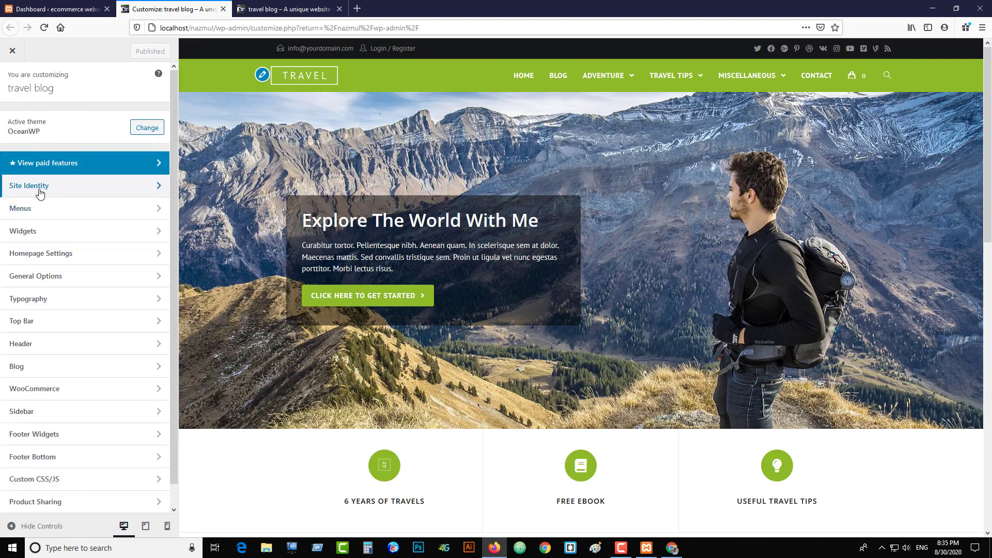
Look over the customizer's Menus section and the sections of the homepage preview
{"action": "left_click", "coordinate": [51, 213]}
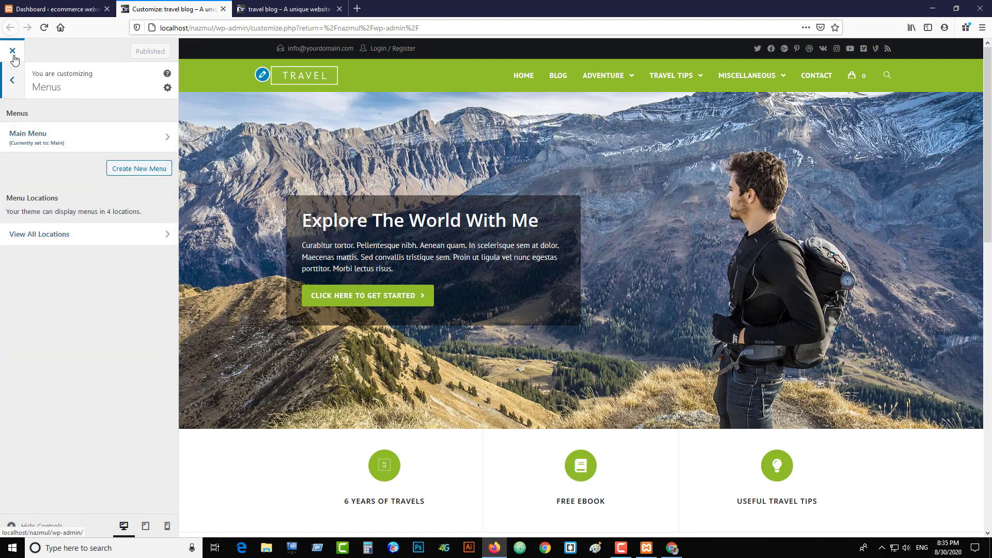
{"action": "left_click", "coordinate": [12, 80]}
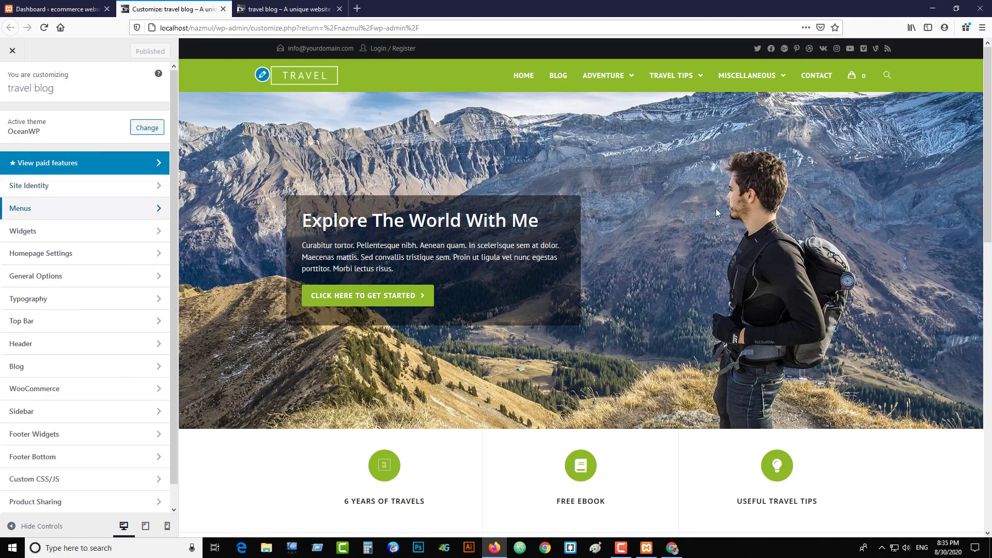
{"action": "scroll", "coordinate": [770, 210], "scroll_direction": "down", "scroll_amount": 10}
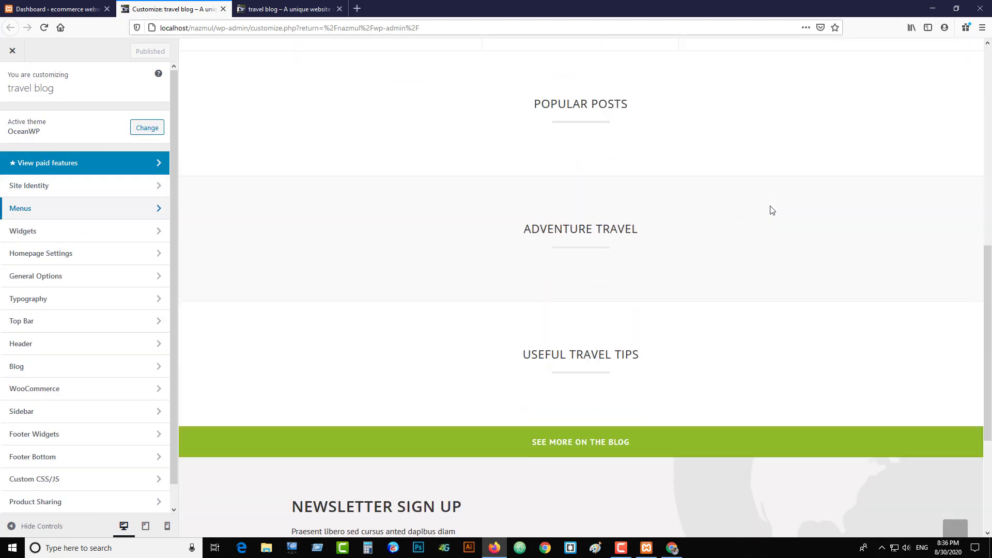
{"action": "scroll", "coordinate": [770, 211], "scroll_direction": "up", "scroll_amount": 10}
{"action": "left_click", "coordinate": [621, 547]}
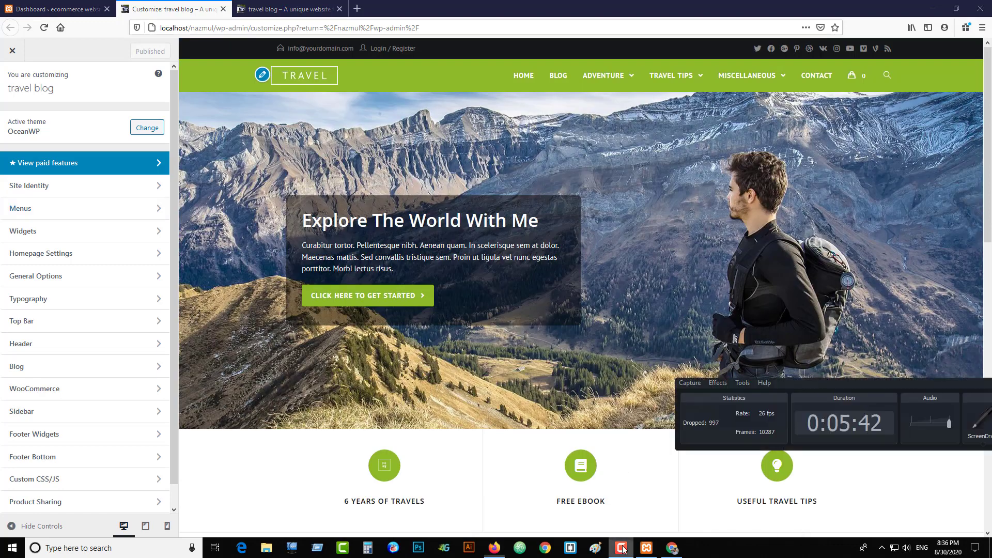
{"action": "left_click_drag", "start_coordinate": [946, 380], "coordinate": [785, 341]}
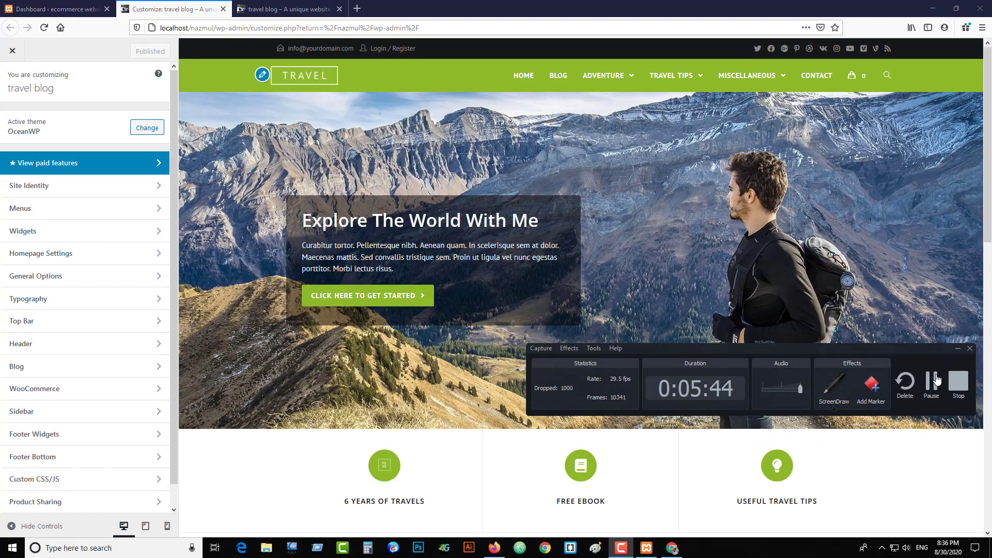